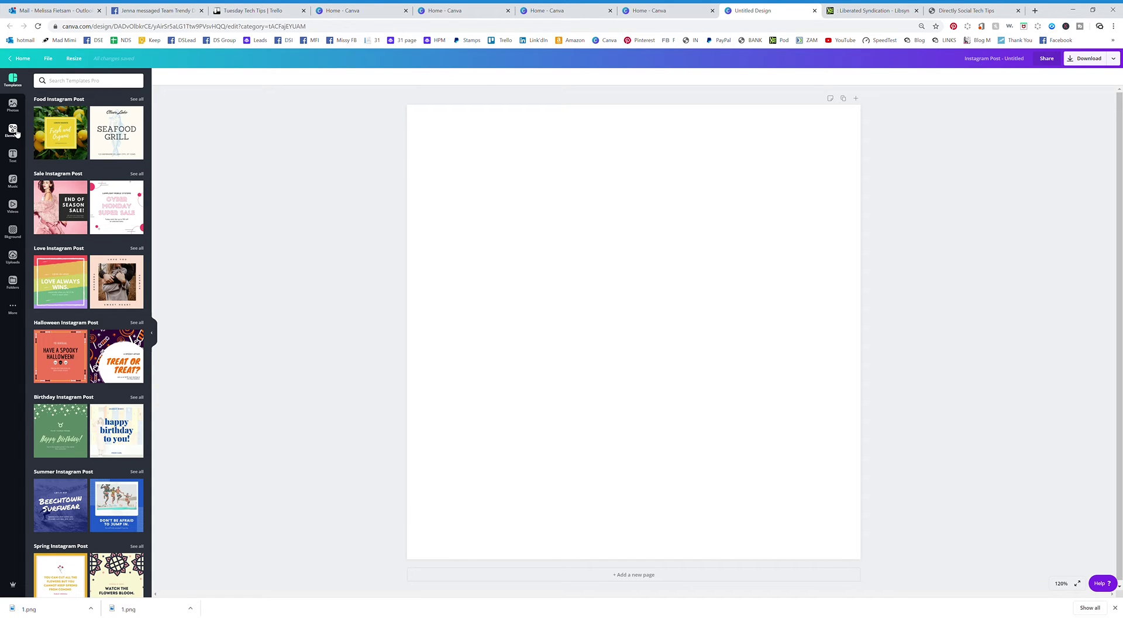
left_click(14, 131)
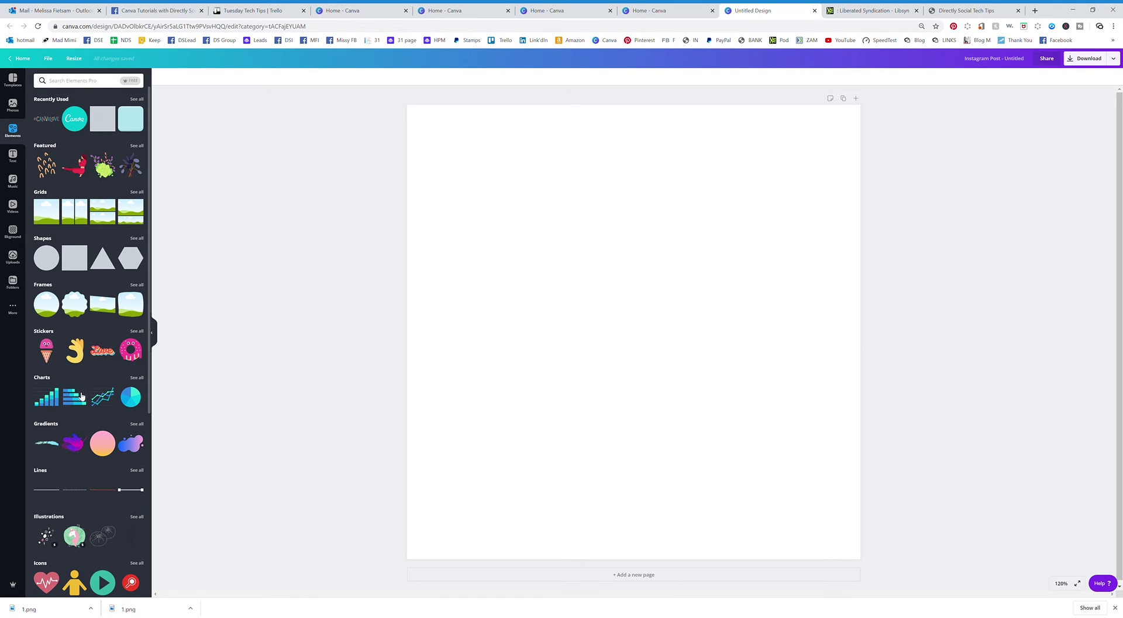
scroll(57, 426, "down", 1)
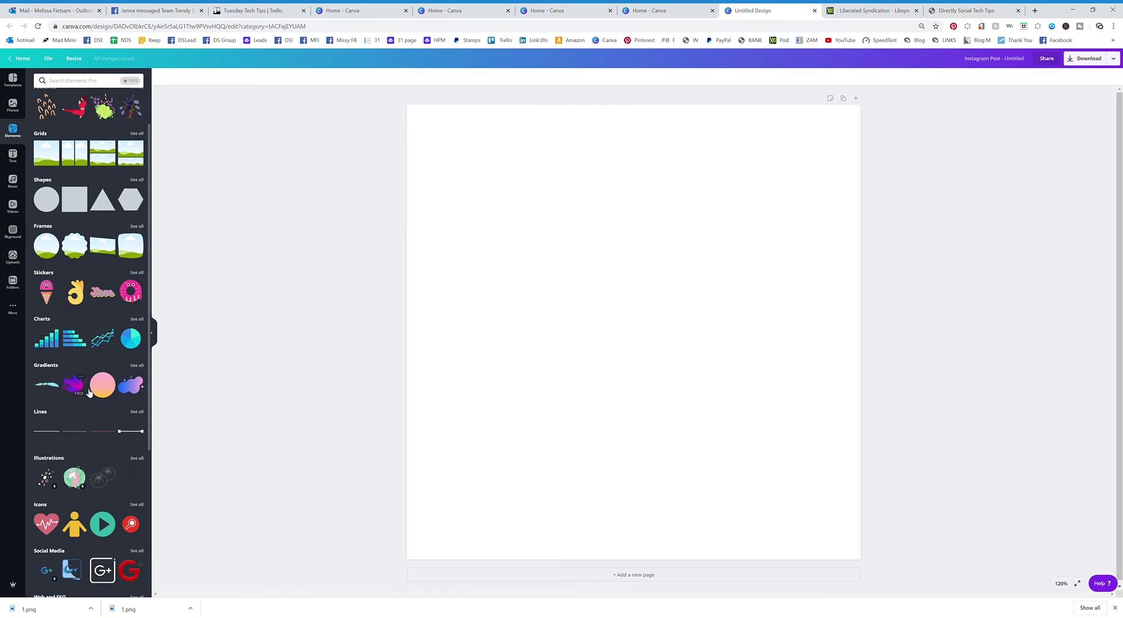
scroll(82, 391, "down", 1)
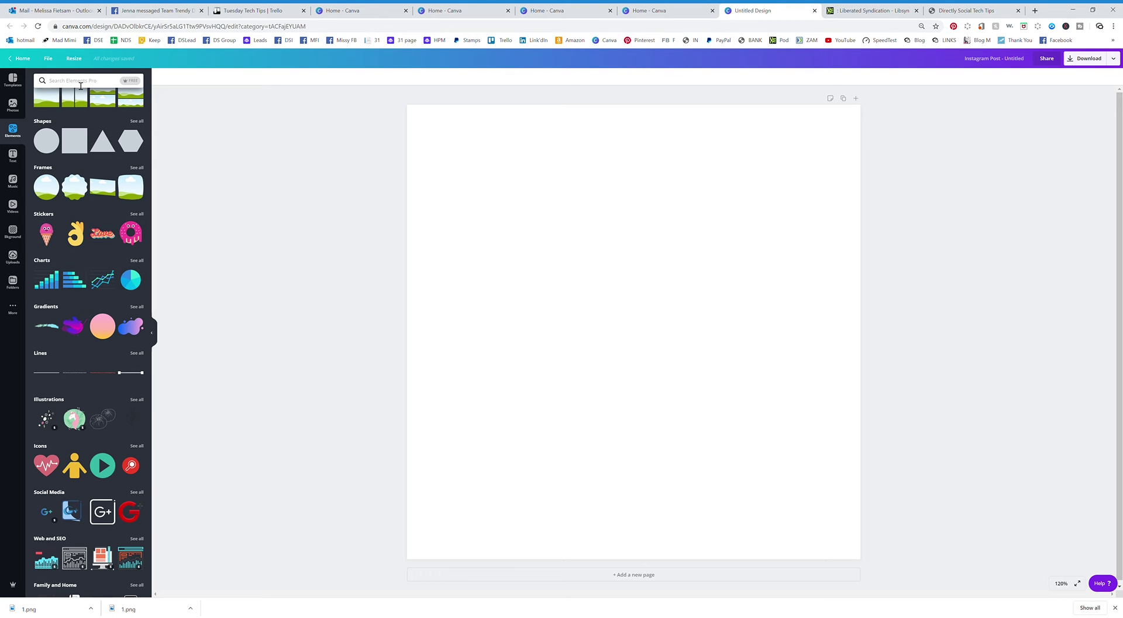
left_click(80, 82)
Step: From the 'line' element results, add a gray straight line near the top and a red brush-stroke line mid-page
type("line")
key("Return")
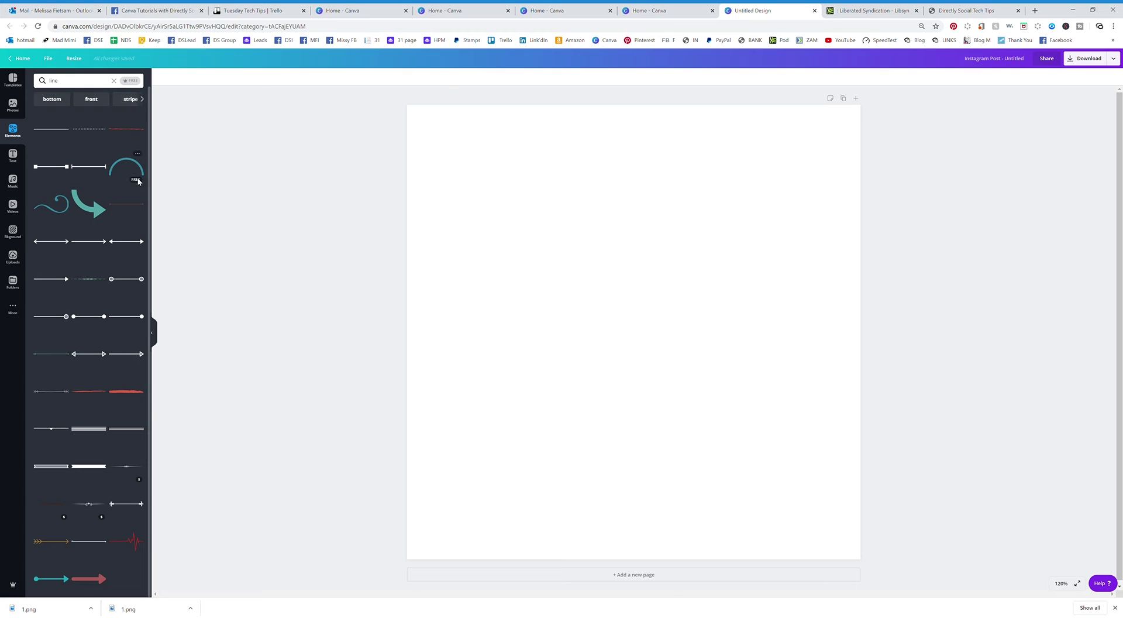
left_click_drag(57, 135, 529, 148)
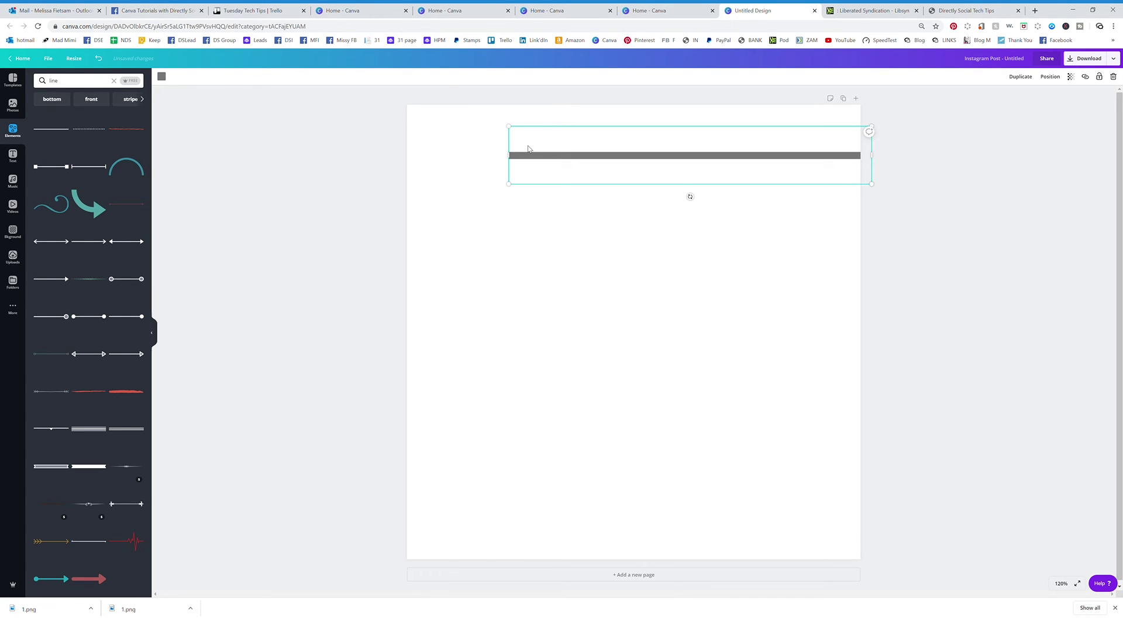
left_click(124, 134)
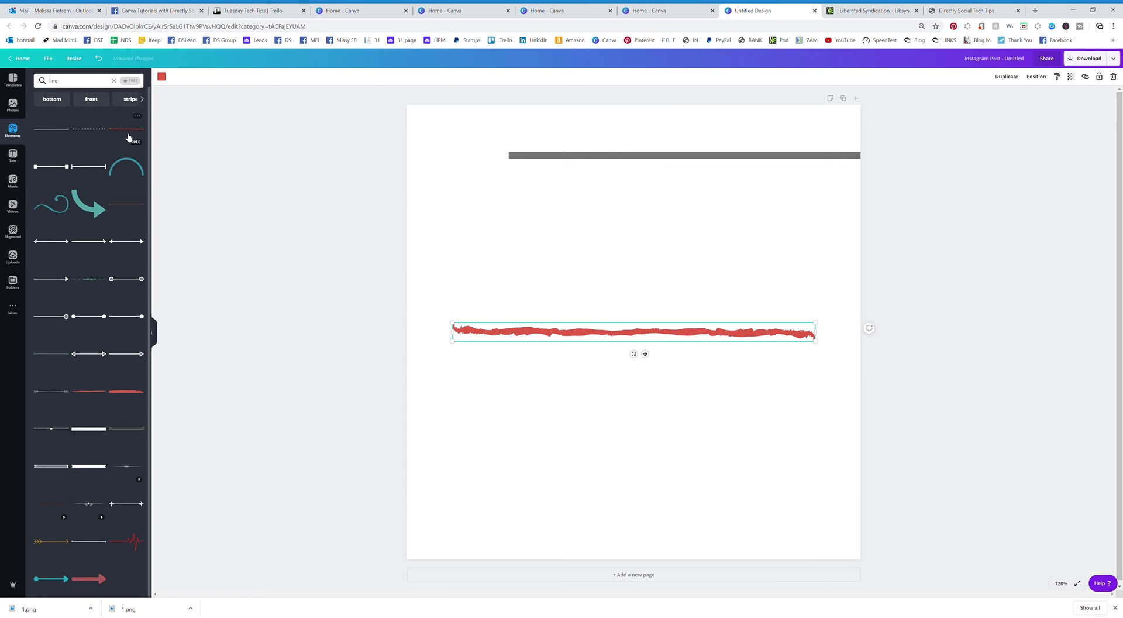
left_click(13, 131)
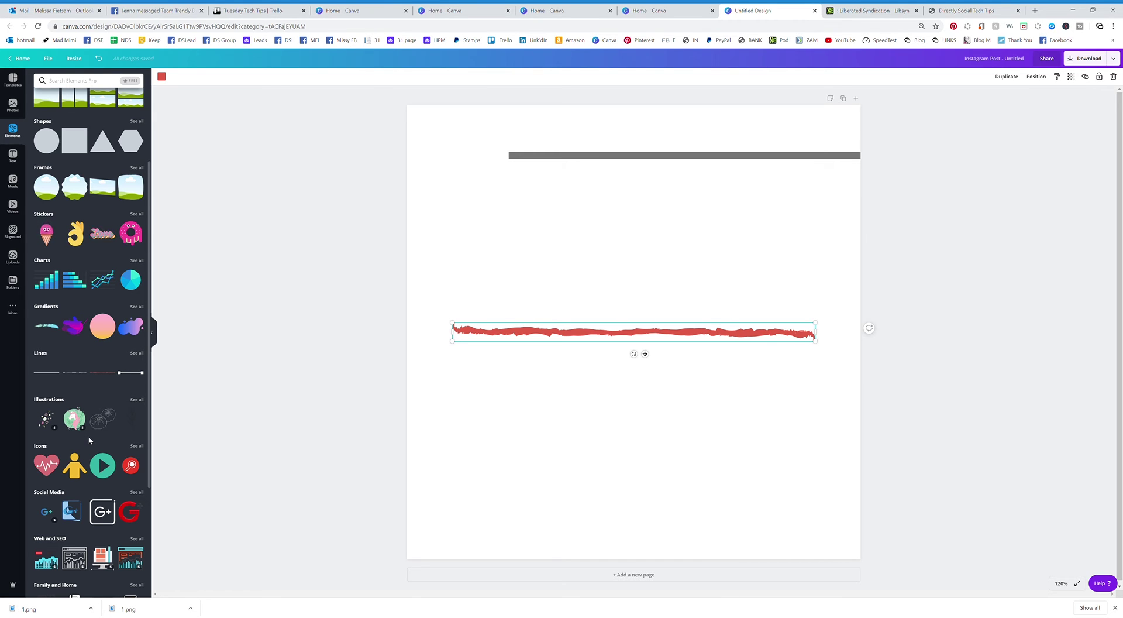
Step: Search the Elements library for 'facebook'
scroll(69, 201, "up", 1)
scroll(69, 201, "down", 1)
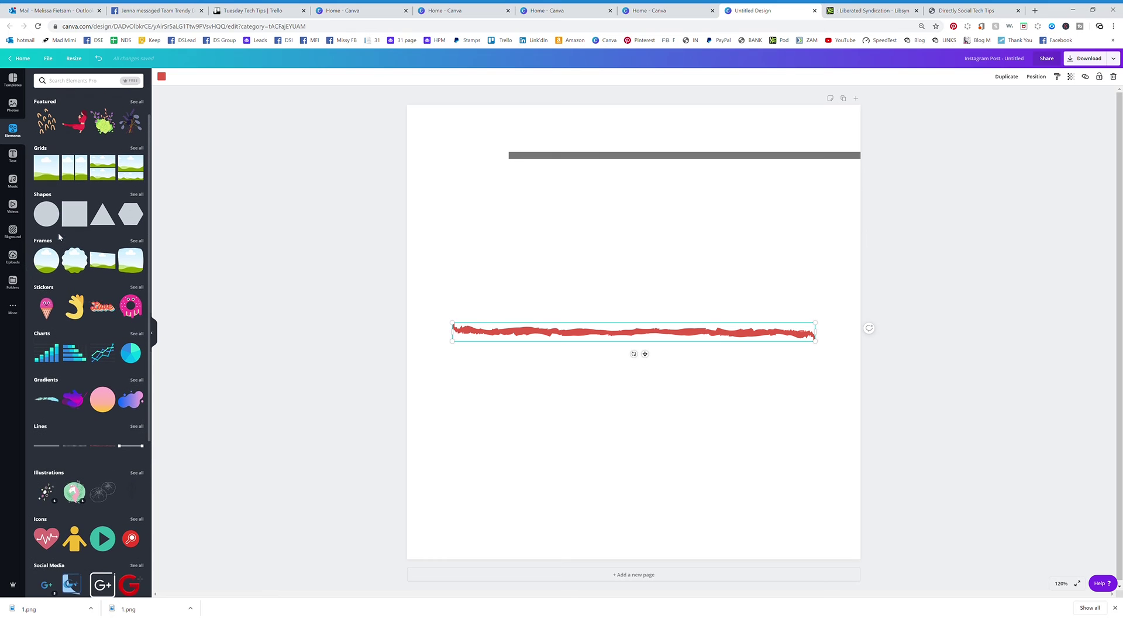
scroll(135, 245, "down", 3)
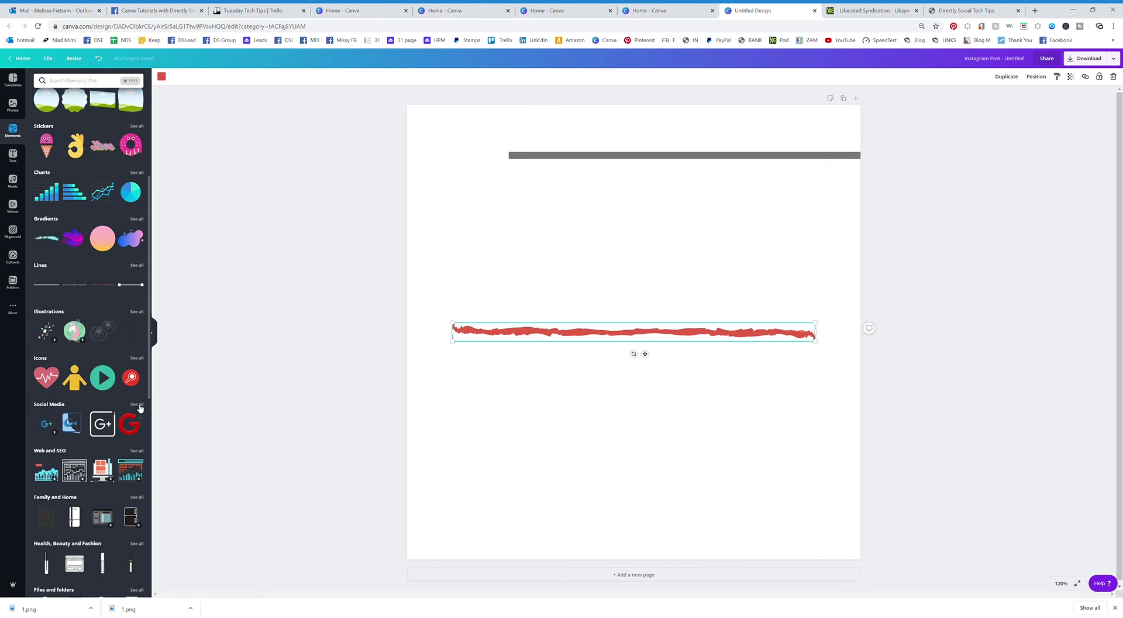
left_click(80, 81)
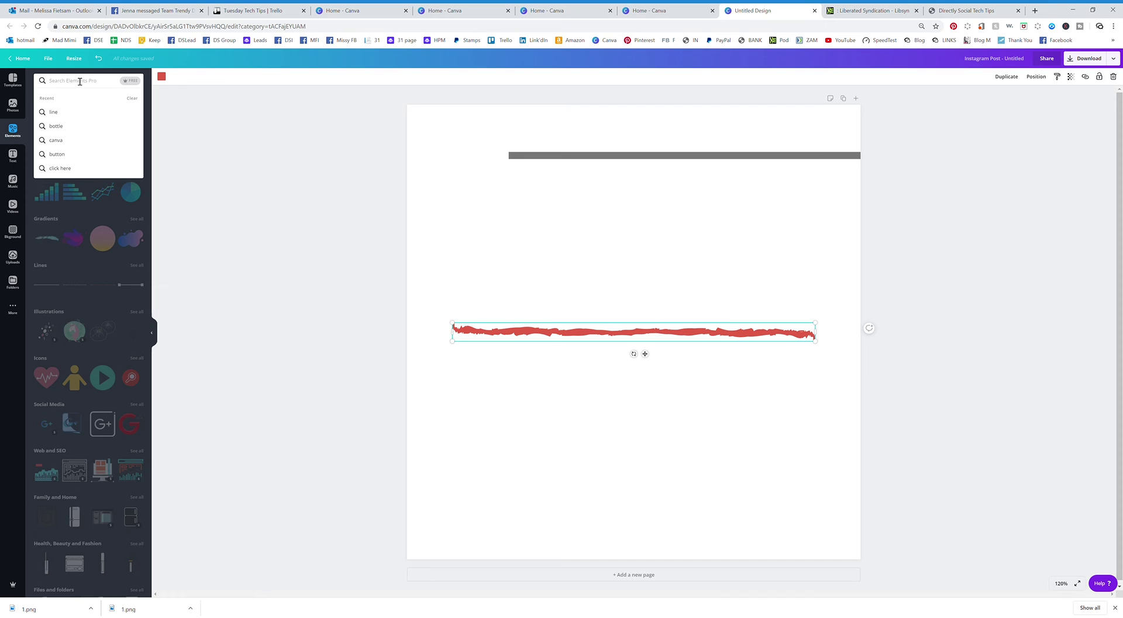
type("faceb")
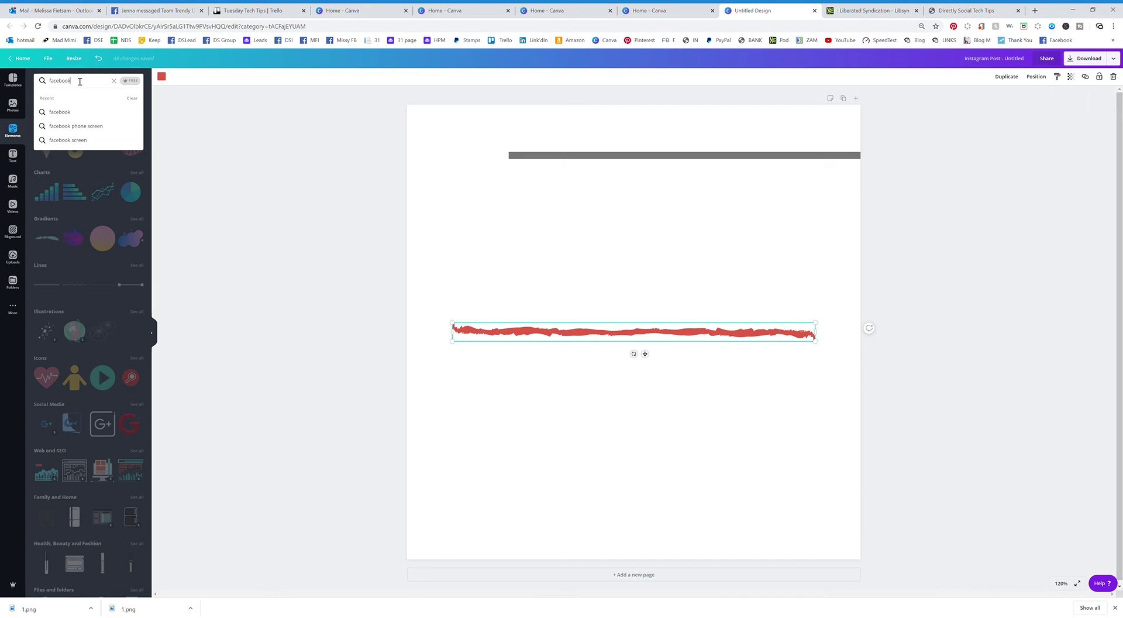
type("ook")
key("Return")
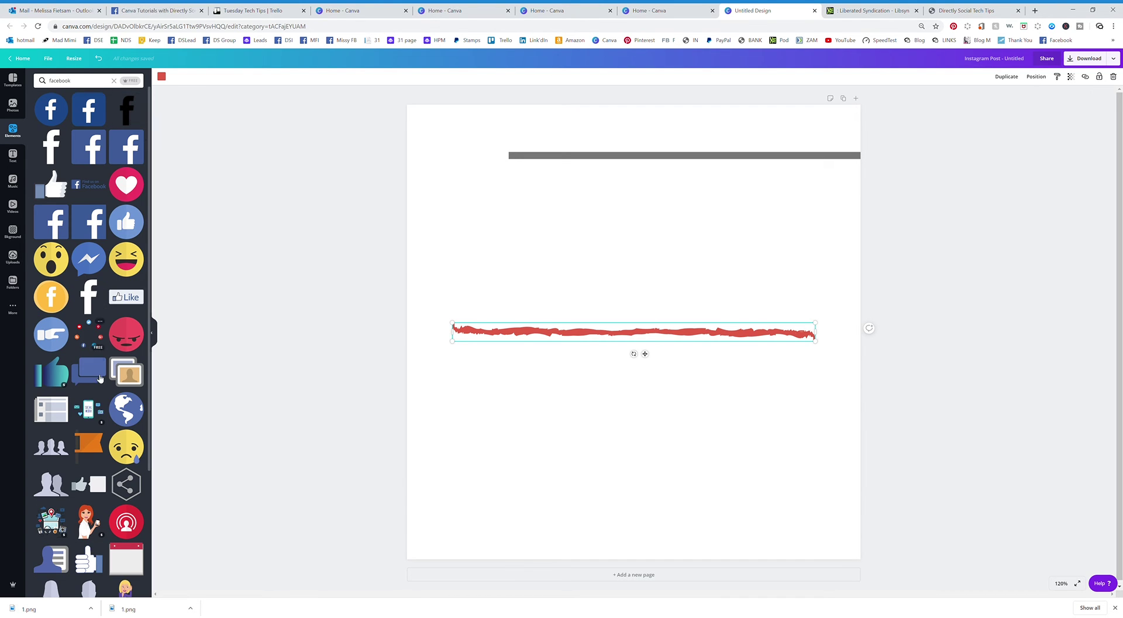
Step: Add the woman-with-phone illustration and the Facebook logo, then delete both from the post
left_click(89, 521)
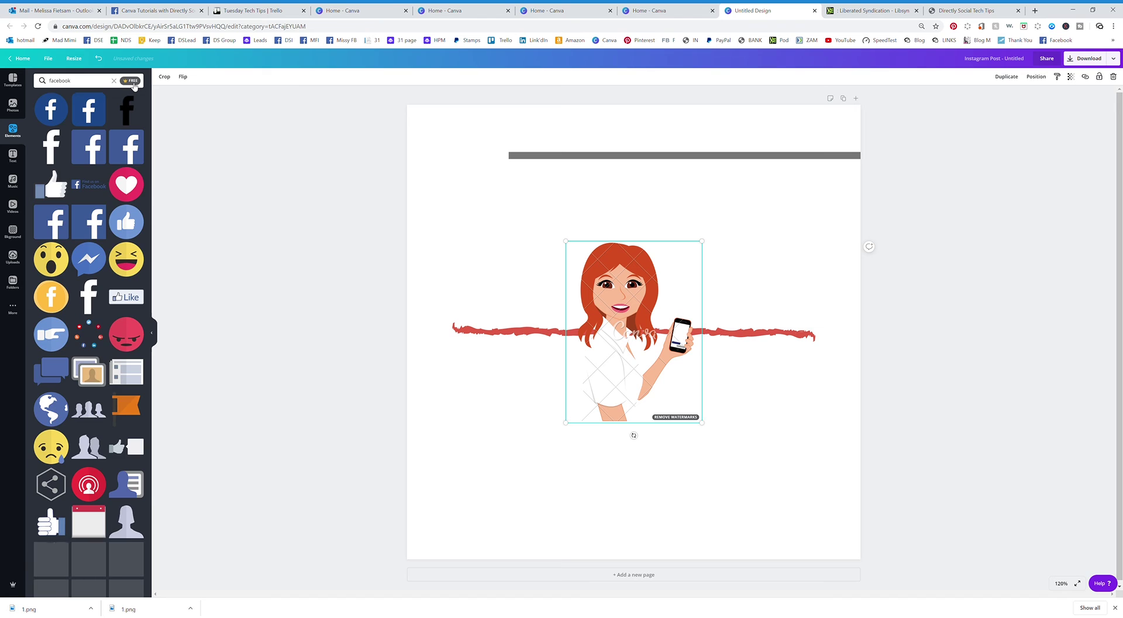
left_click(135, 154)
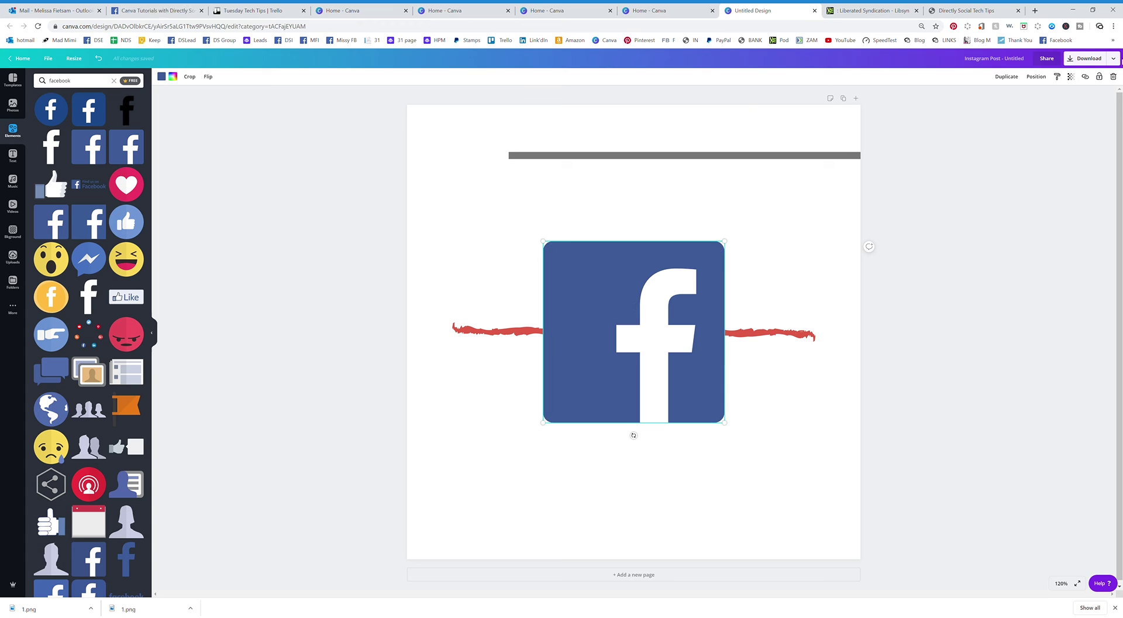
left_click(1114, 77)
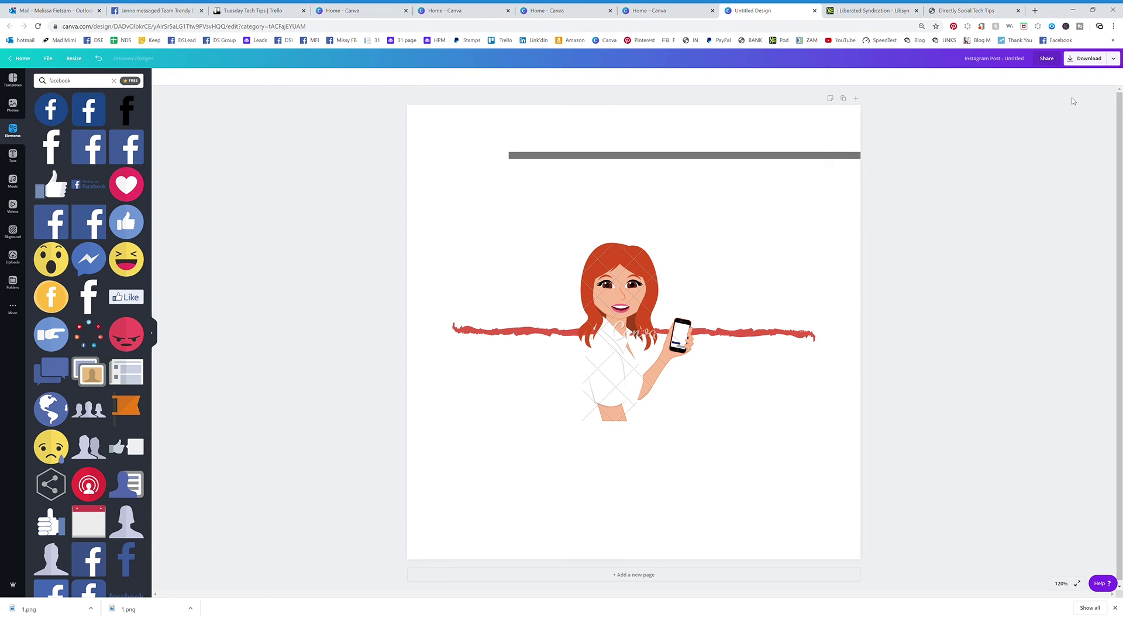
left_click(632, 328)
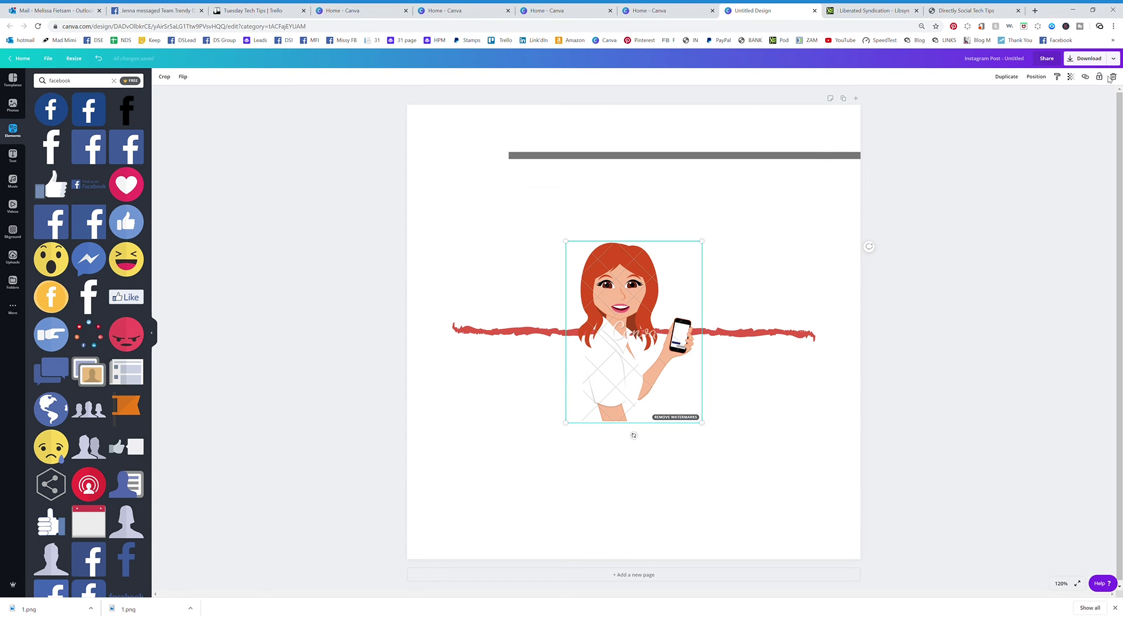
left_click(1115, 78)
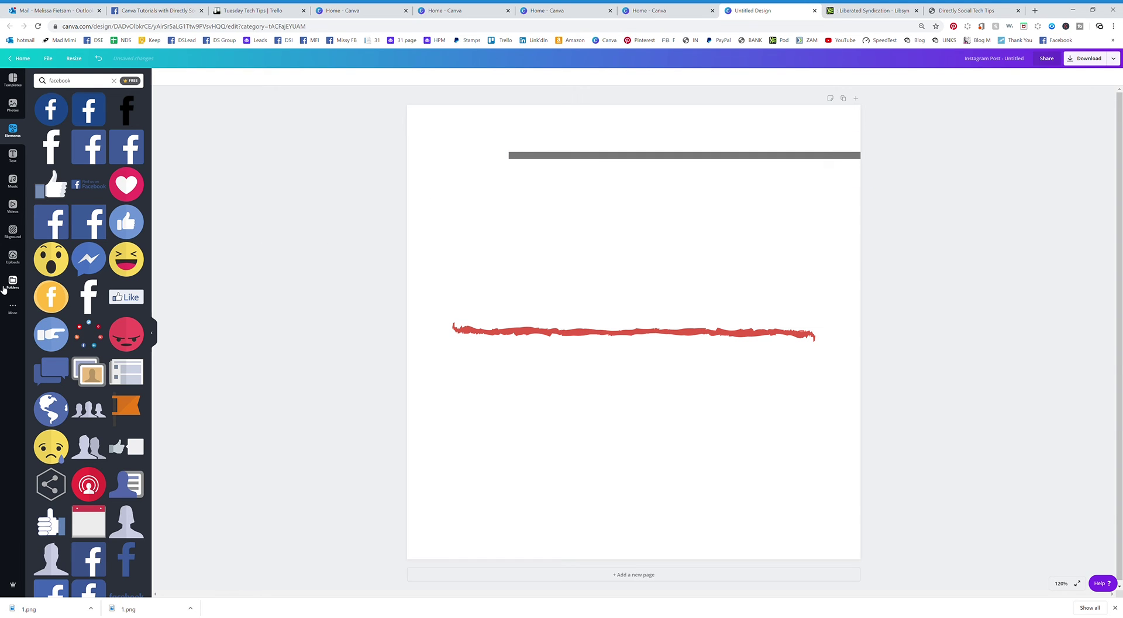
Step: Clear the facebook results, browse the element categories, and search Elements for 'heart'
left_click(26, 131)
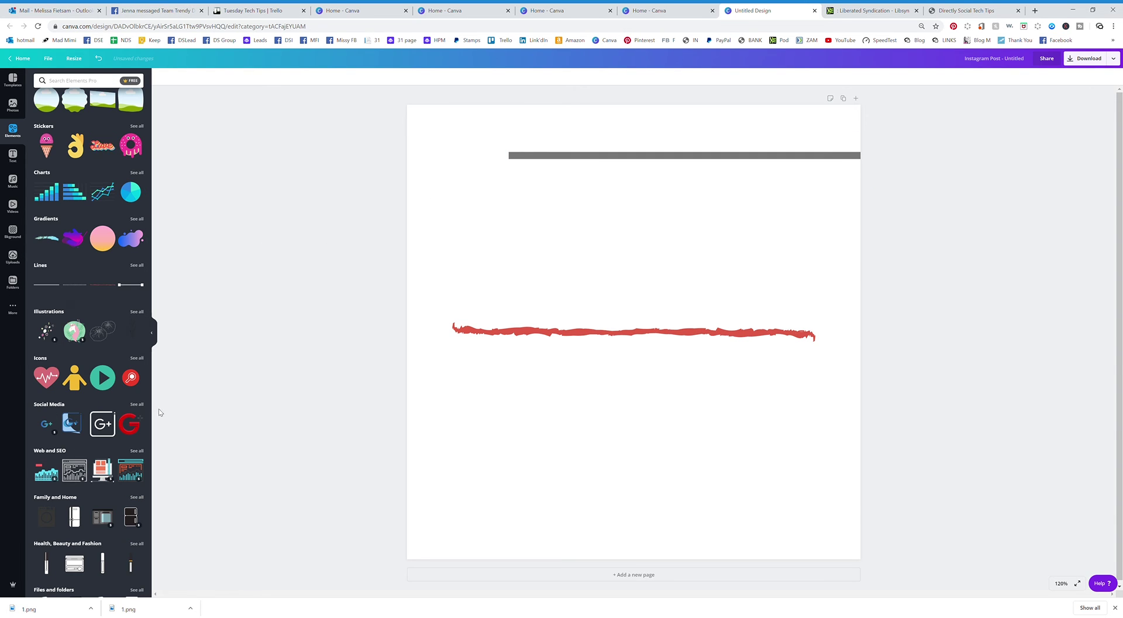
scroll(116, 449, "down", 1)
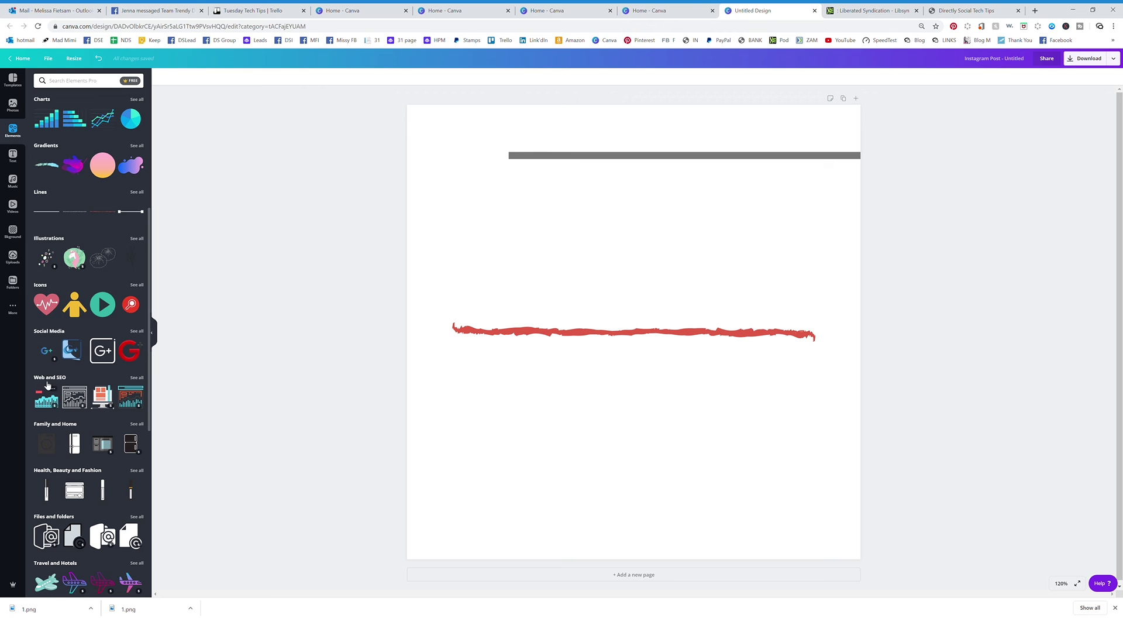
scroll(48, 384, "down", 2)
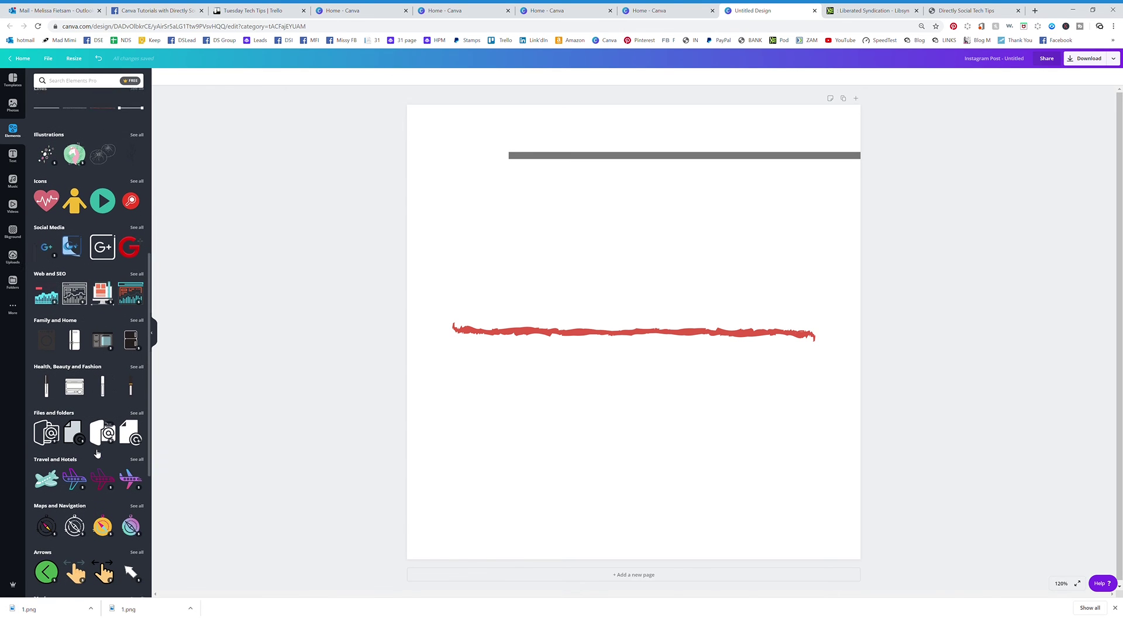
scroll(97, 453, "down", 3)
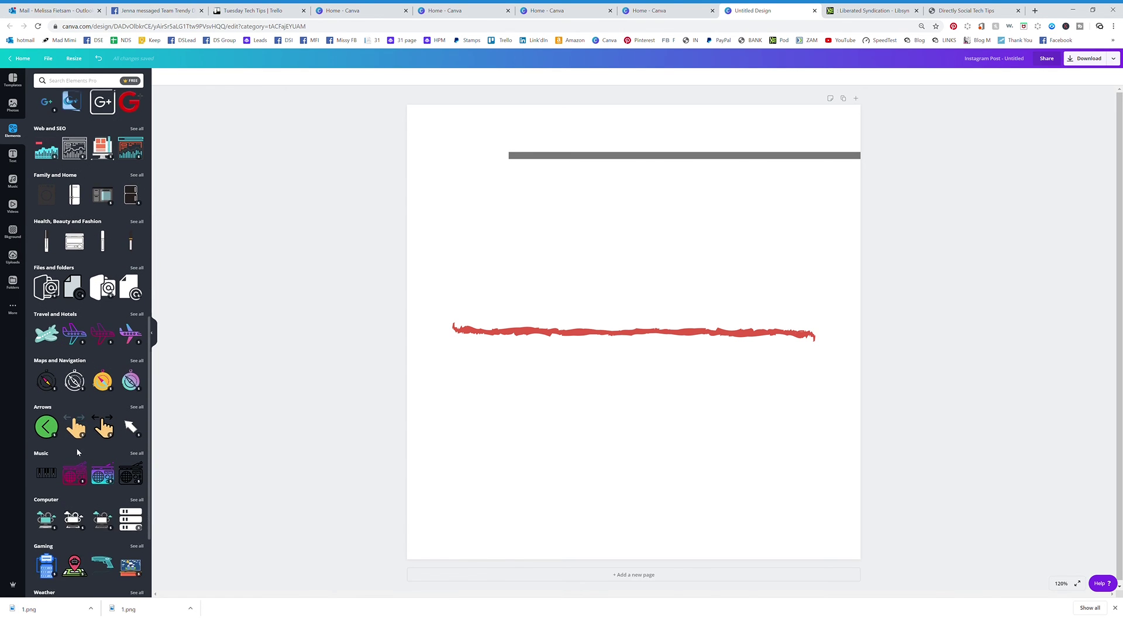
scroll(77, 453, "up", 12)
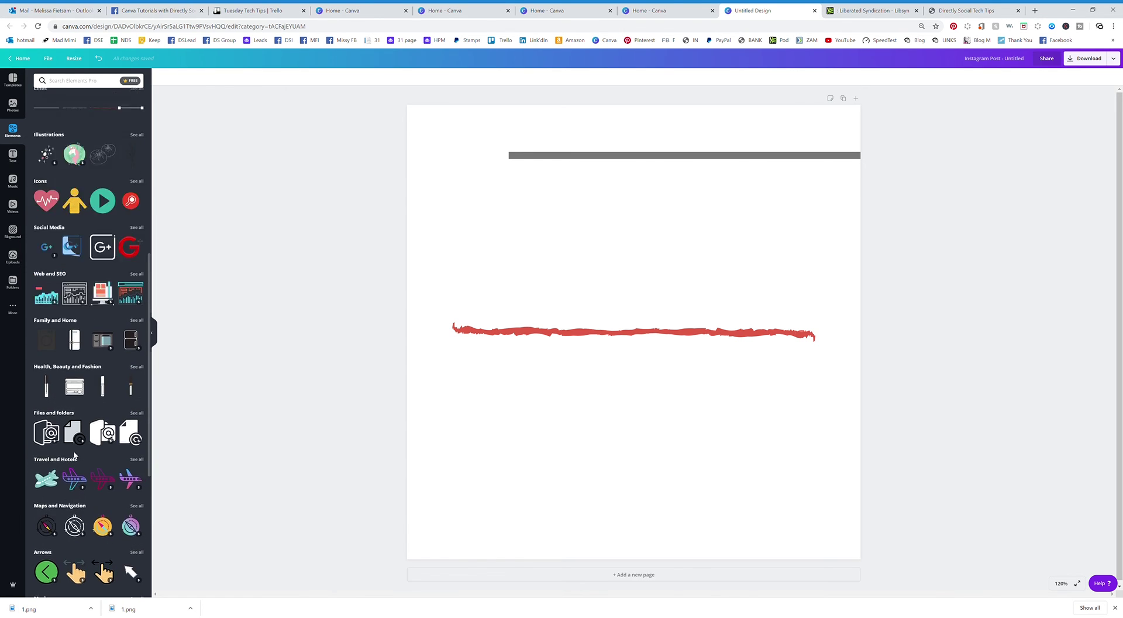
left_click(75, 81)
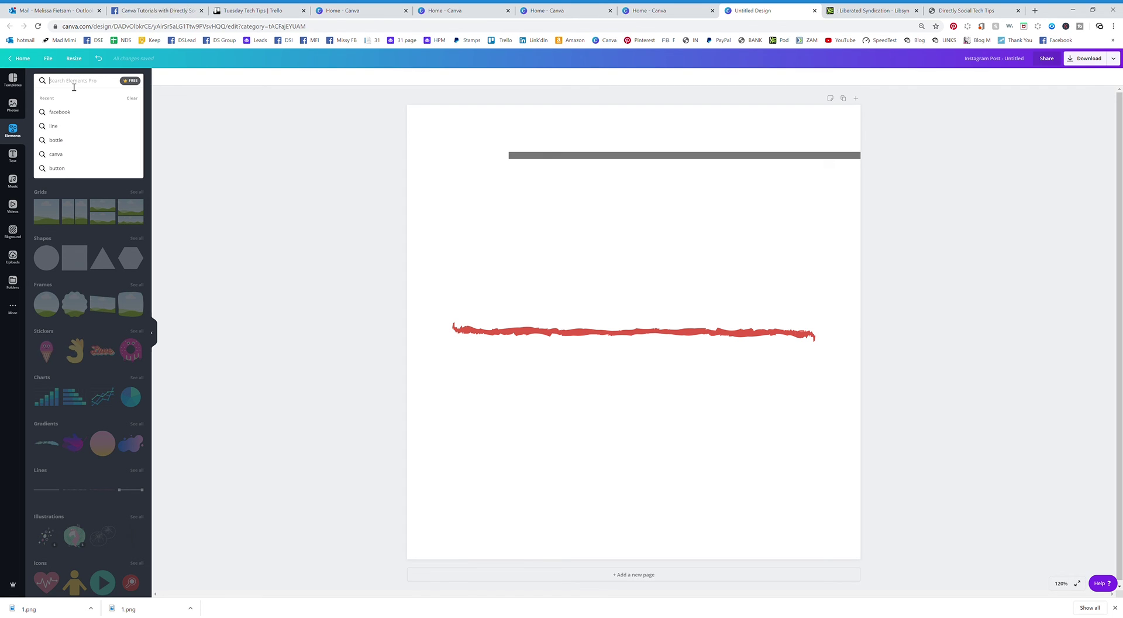
type("heart")
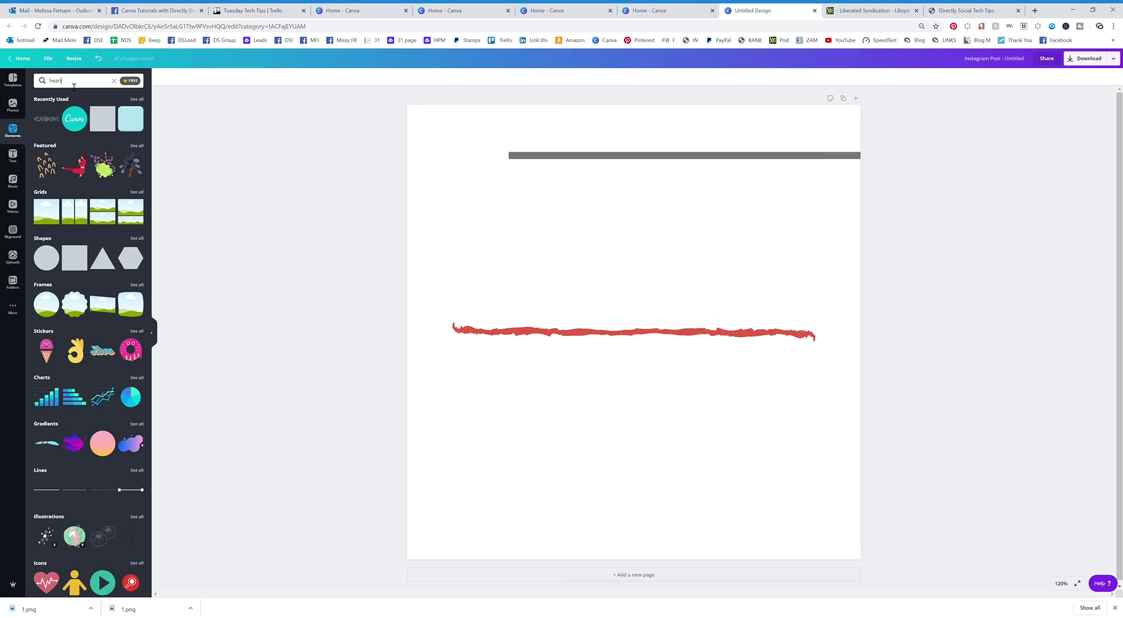
key("Return")
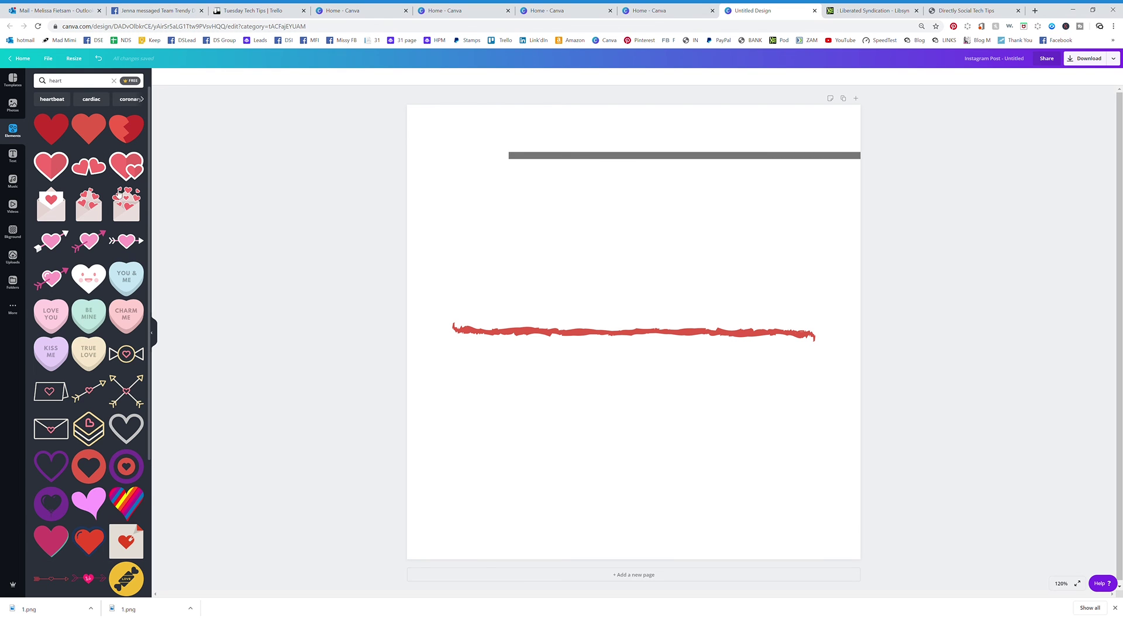
Step: Add the envelope-with-hearts illustration and a rayed heart, placing the heart at the lower left
left_click(126, 205)
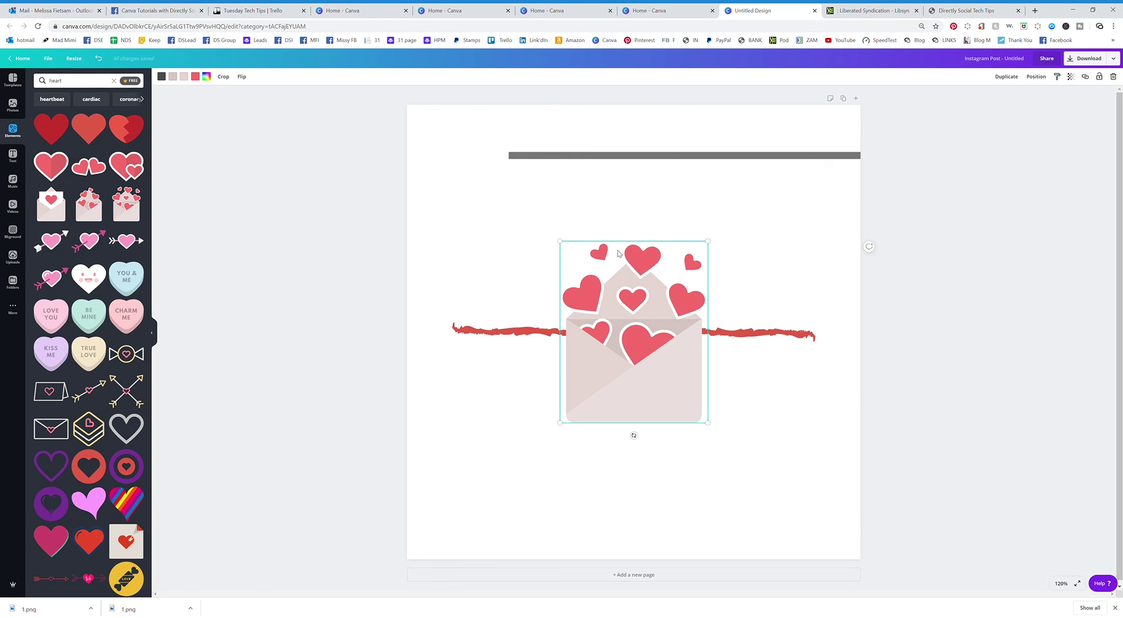
scroll(70, 456, "down", 3)
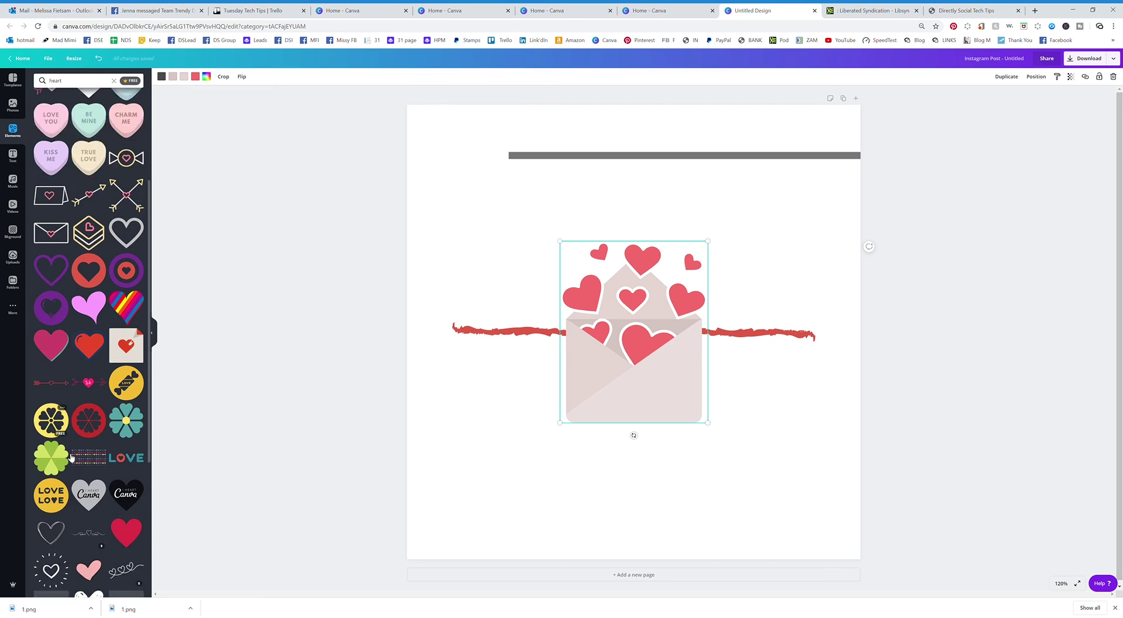
scroll(70, 457, "down", 2)
left_click(58, 433)
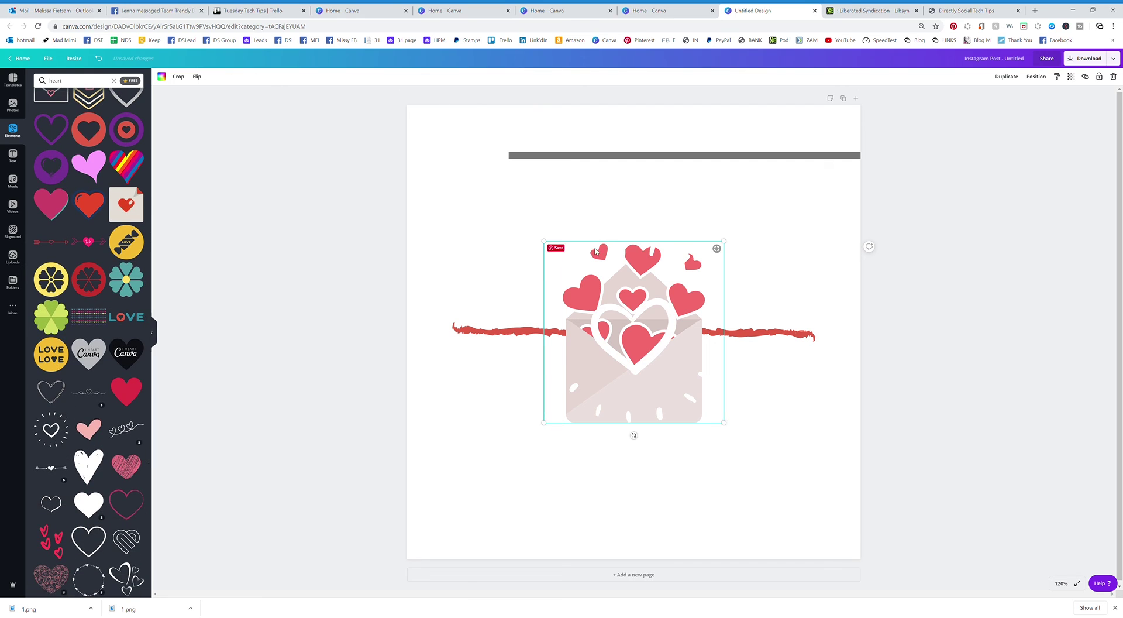
left_click_drag(652, 331, 529, 446)
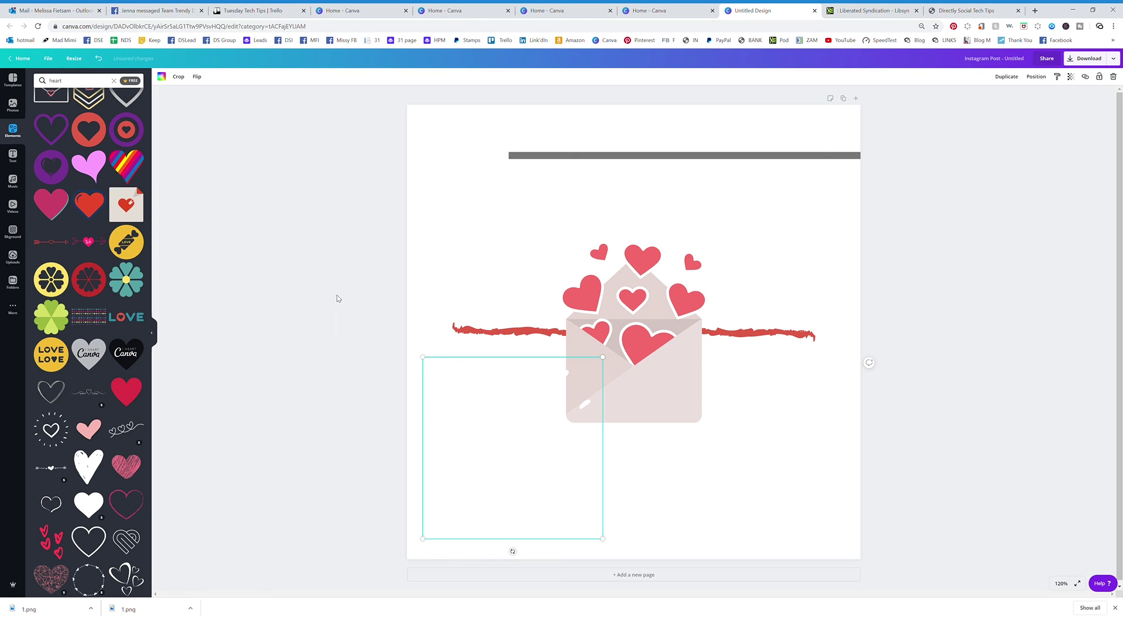
Step: Recolour the rayed heart pink from Document Colors and deselect it
left_click(162, 79)
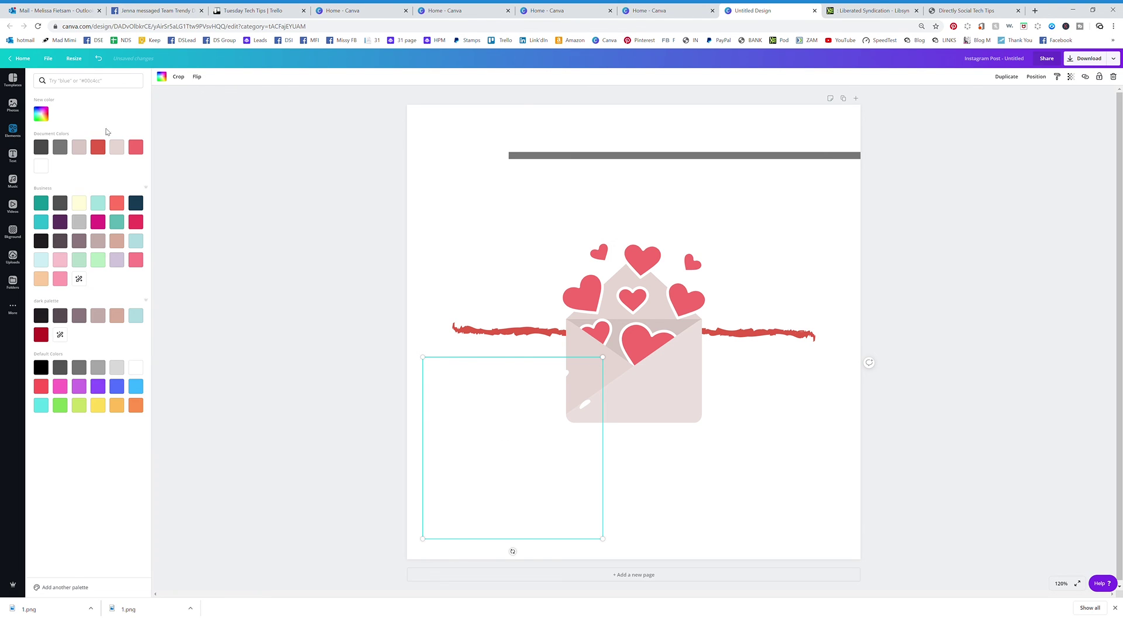
left_click(142, 150)
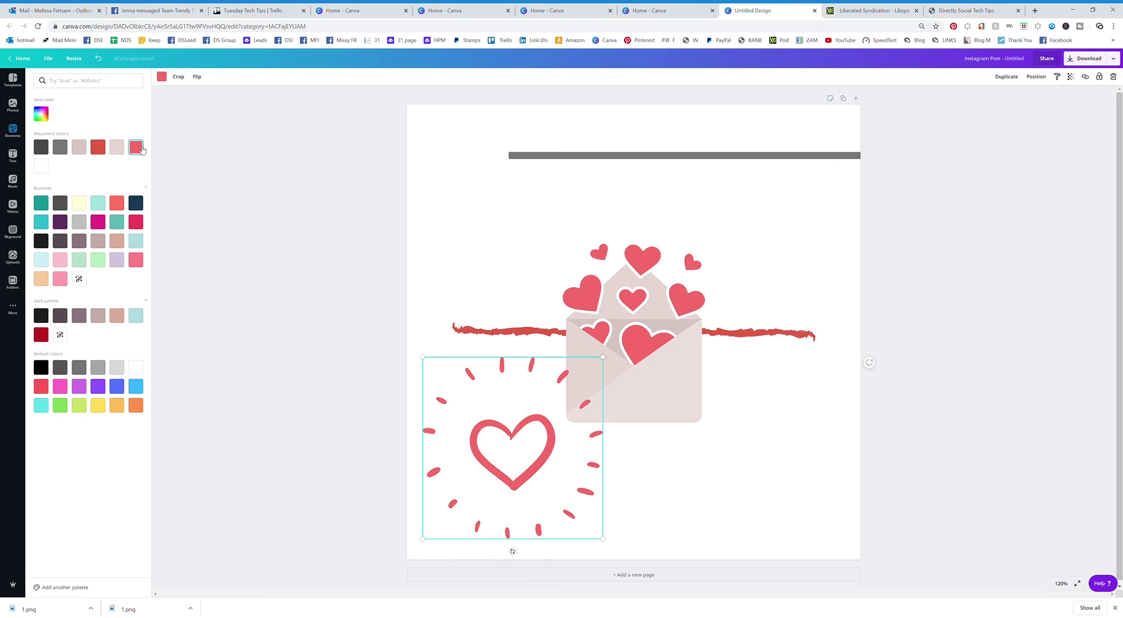
left_click(361, 256)
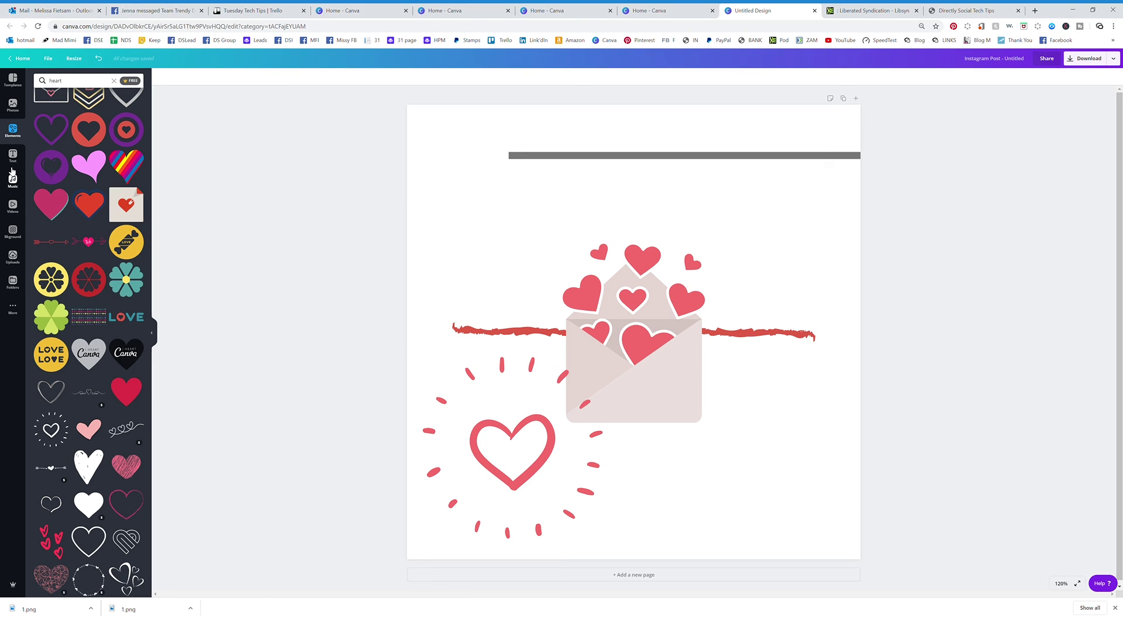
left_click(13, 130)
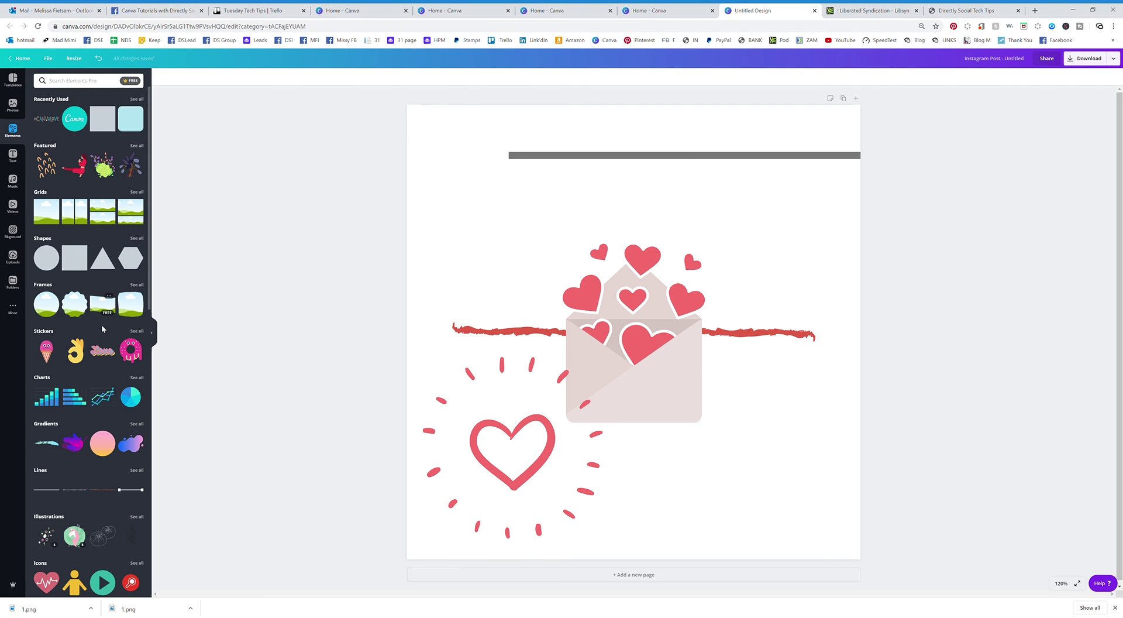